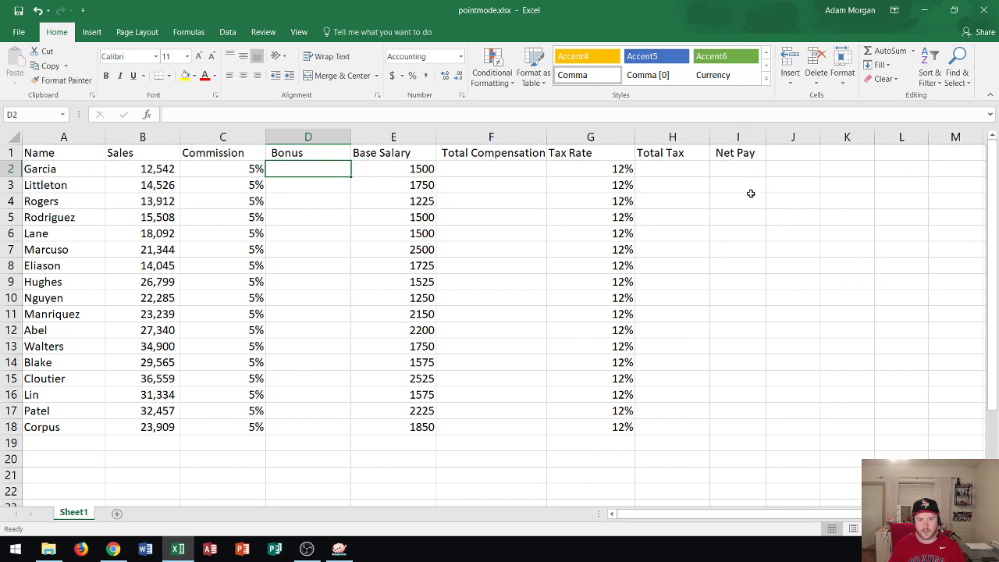
Begin a new formula with = in Bonus cell D2
click(738, 168)
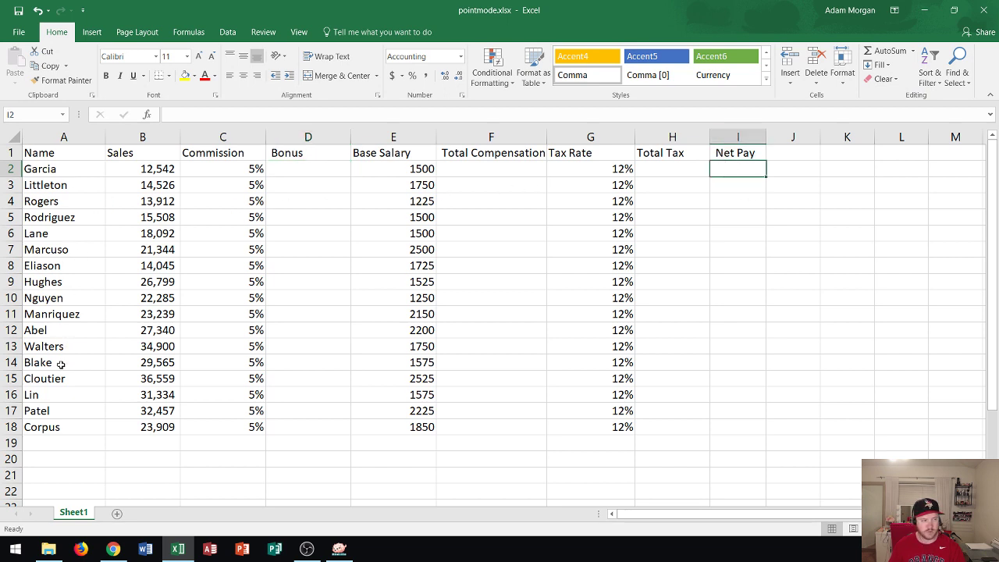
click(303, 167)
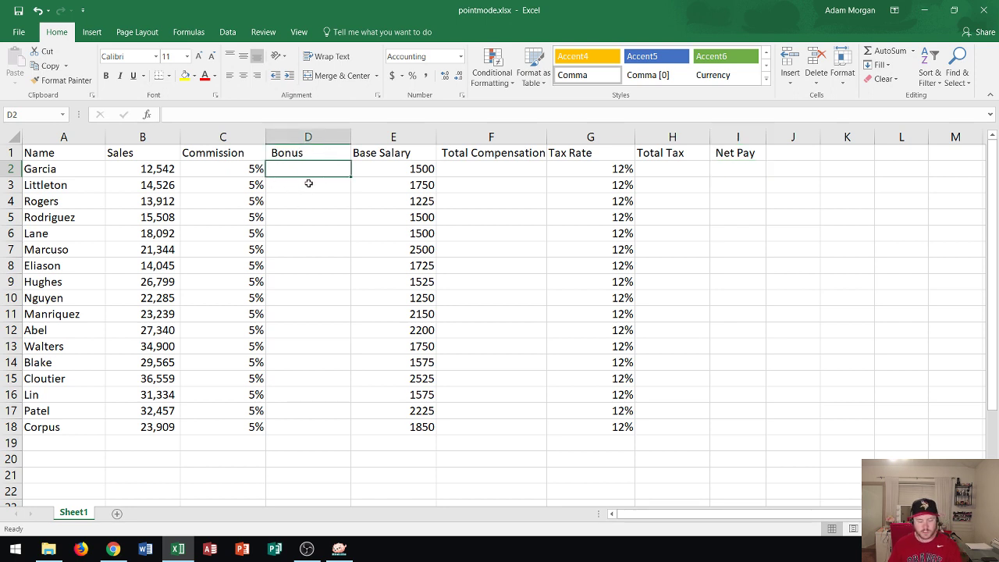
text(=)
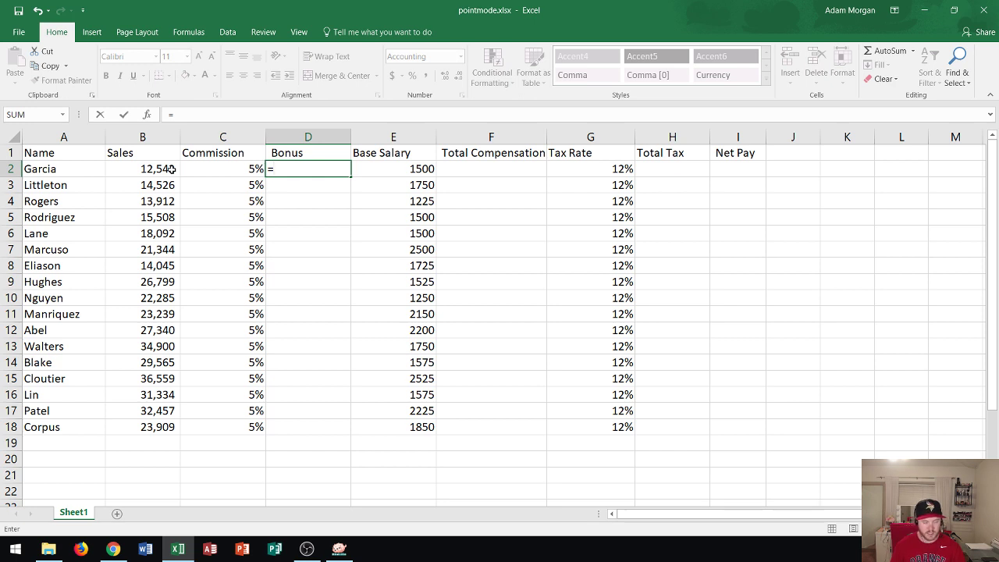
text(b2)
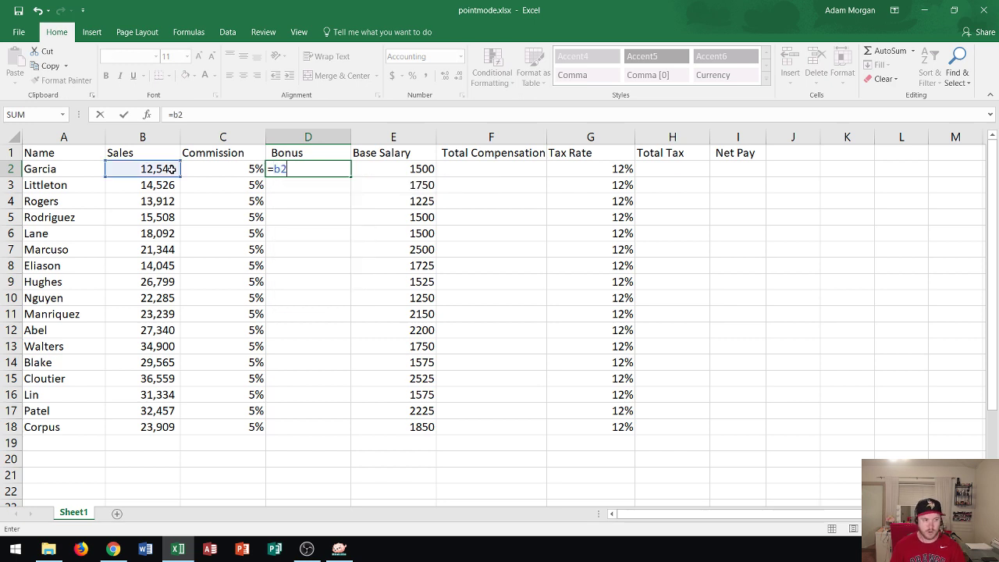
text(*)
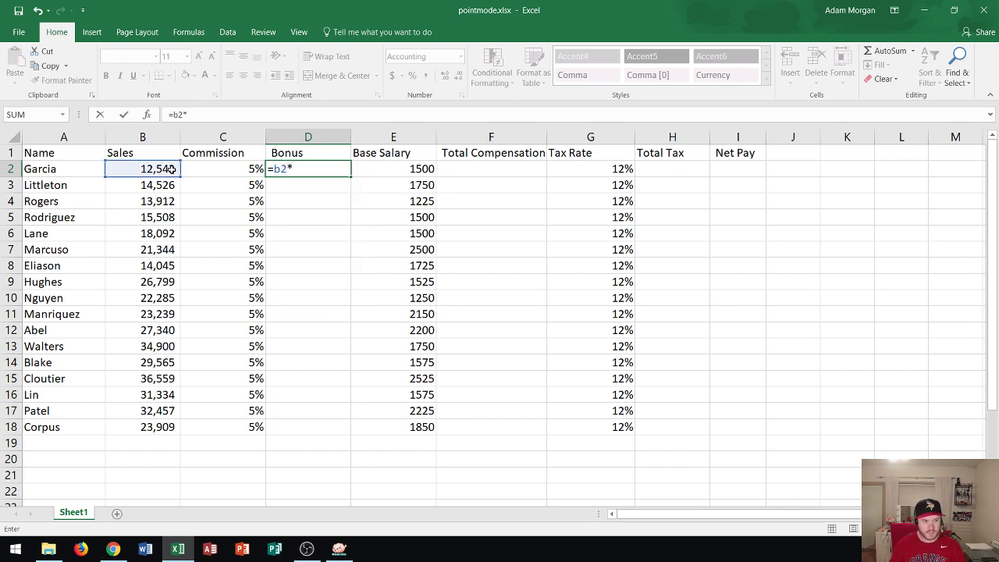
text(c2)
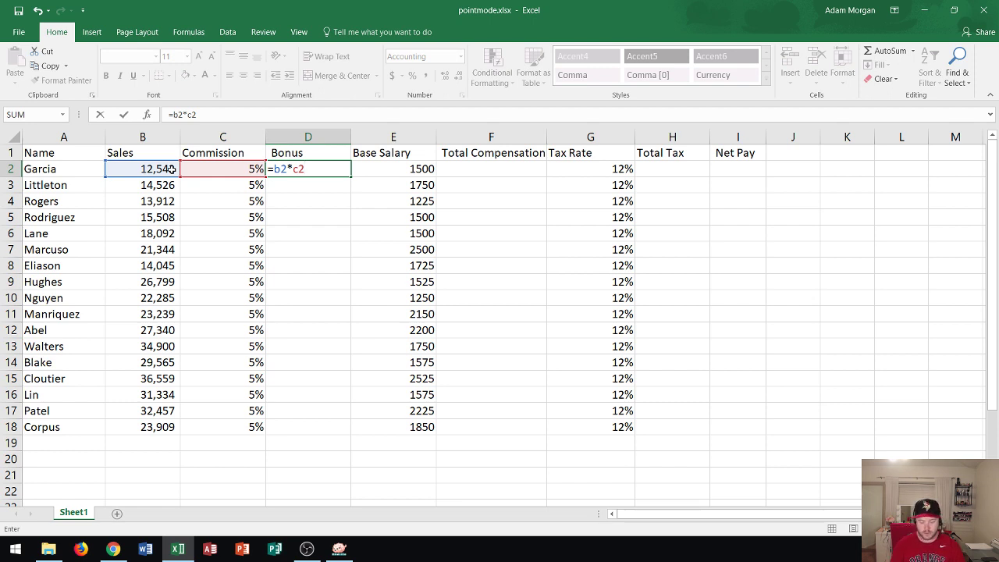
key(BackSpace)
key(BackSpace)
key(BackSpace)
key(BackSpace)
key(BackSpace)
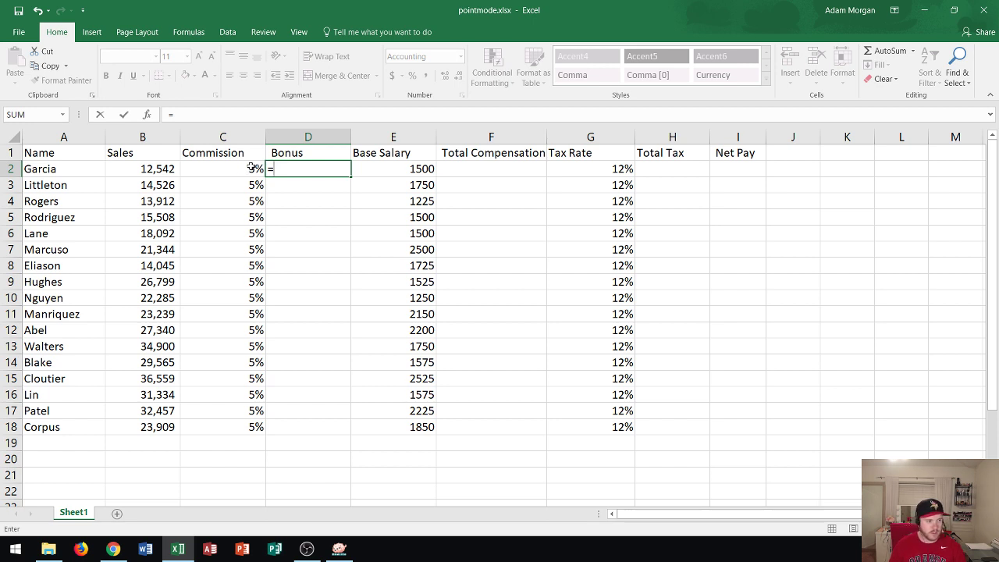
Enter =B2*C2 in D2 by pointing, so the bonus shows 627.10
click(142, 169)
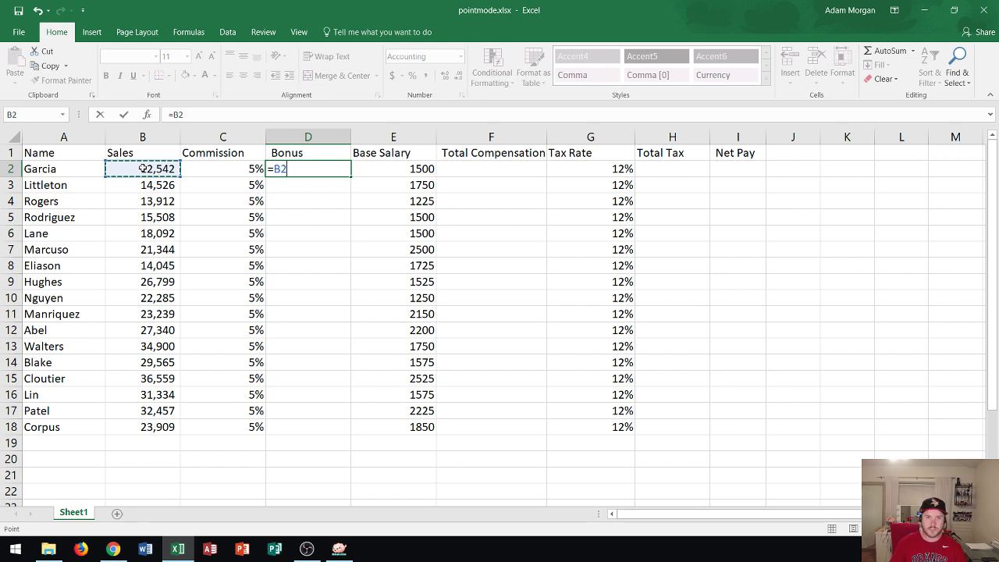
text(*)
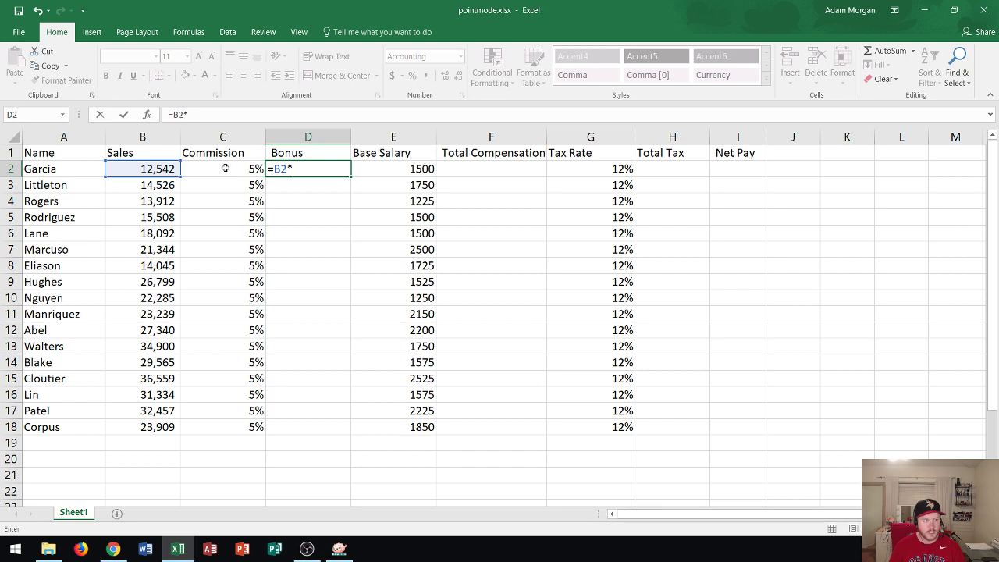
click(224, 169)
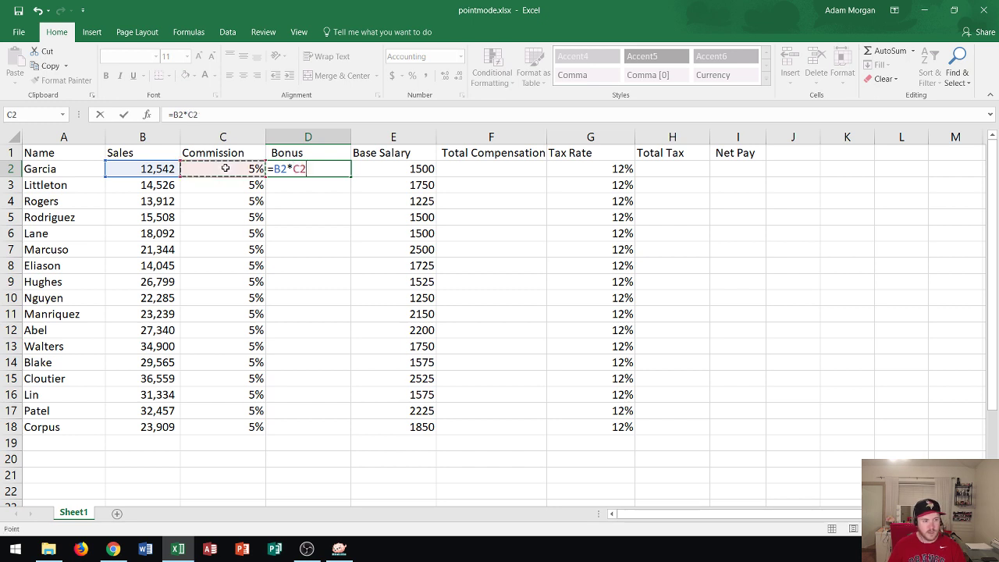
click(124, 117)
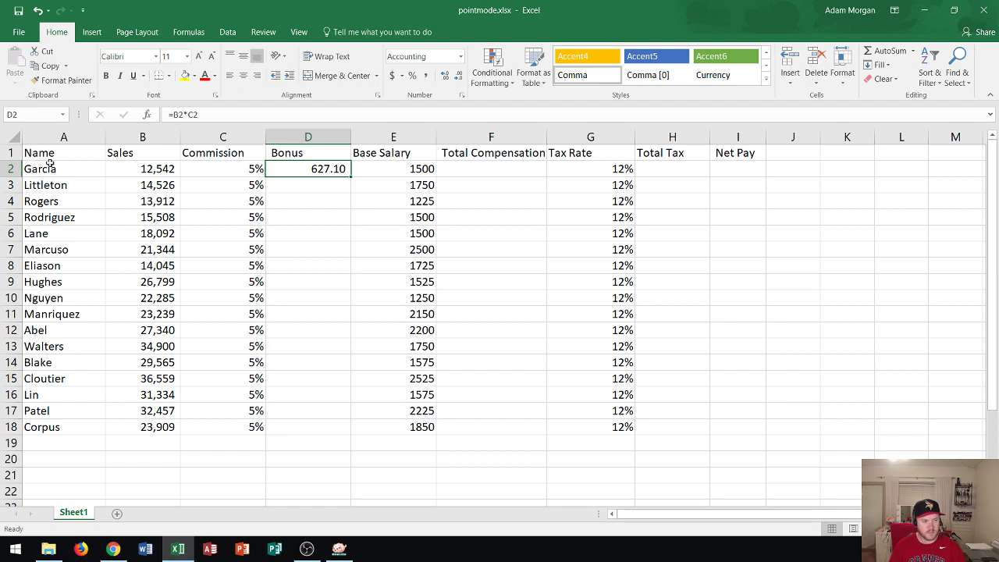
Enter =D2+E2 in F2 for a Total Compensation of 2,127.10, then select H2
click(476, 168)
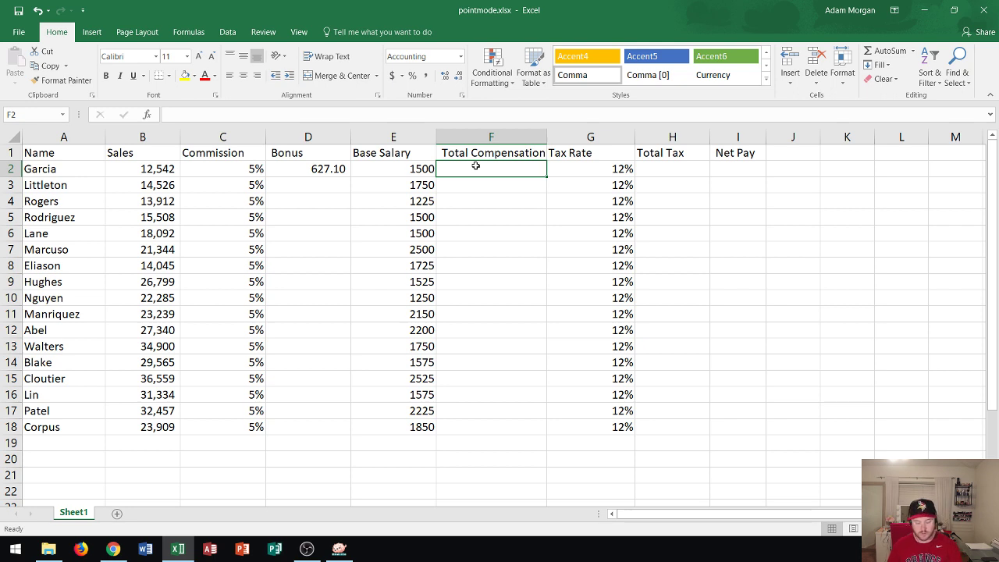
text(=)
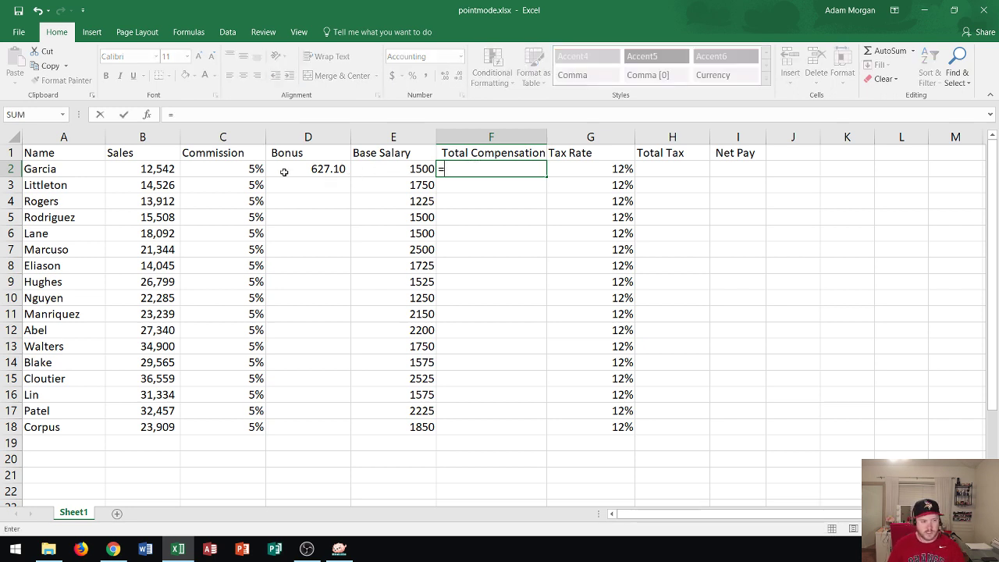
click(315, 168)
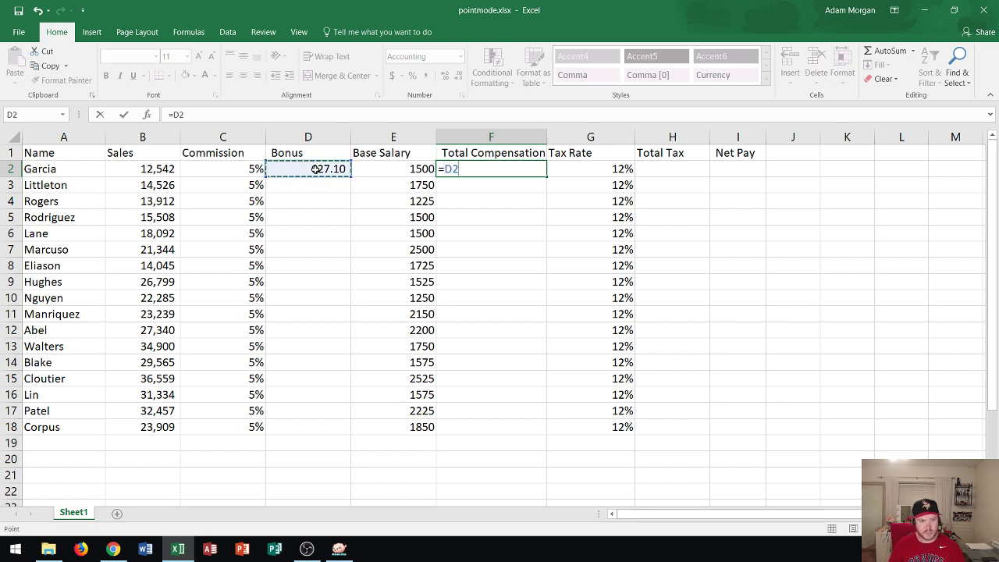
text(+)
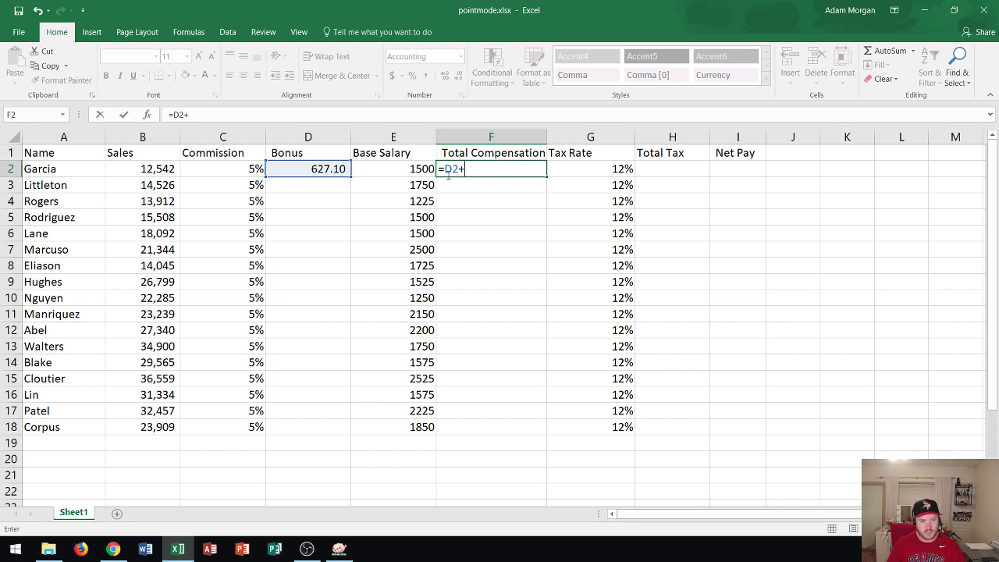
click(392, 168)
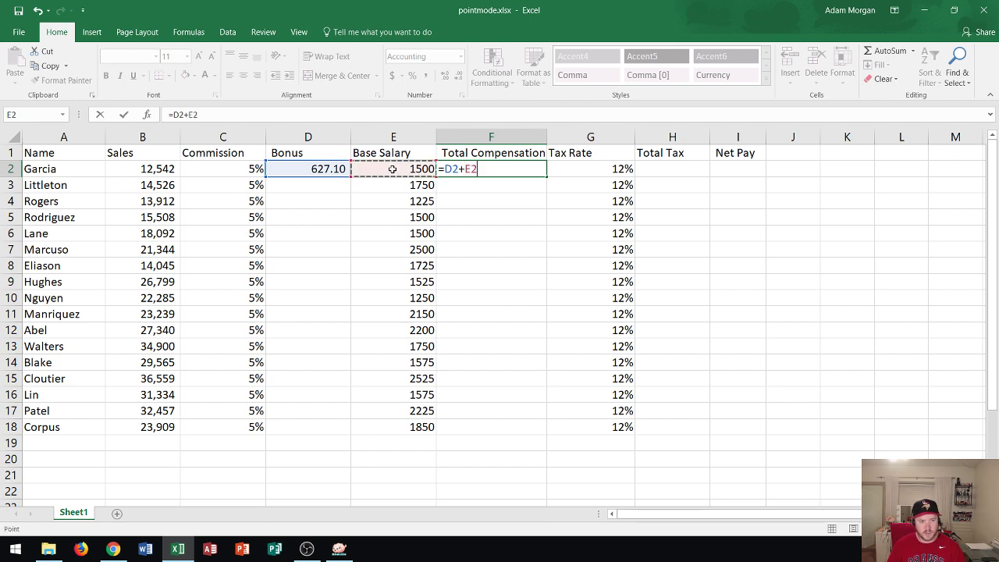
click(124, 115)
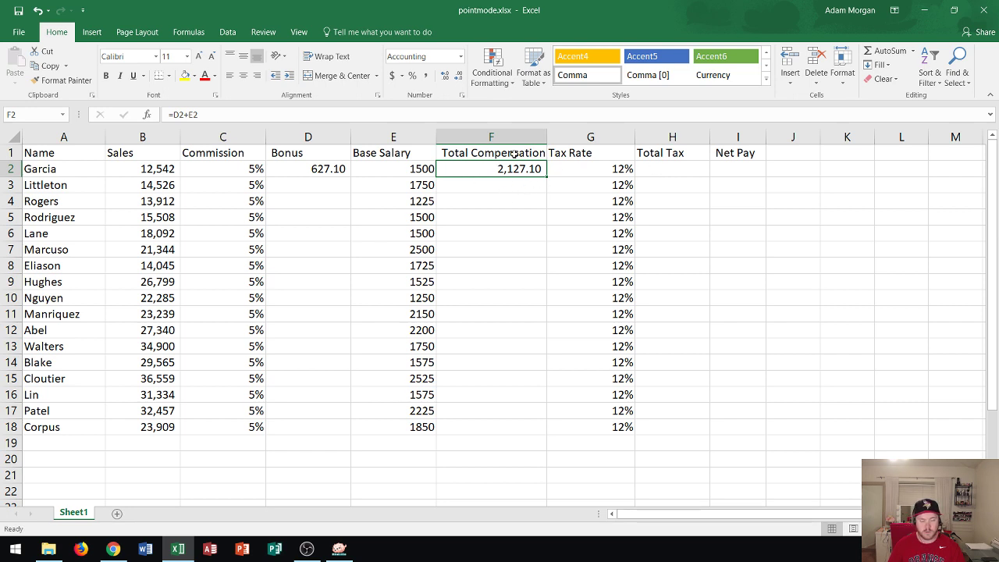
click(672, 167)
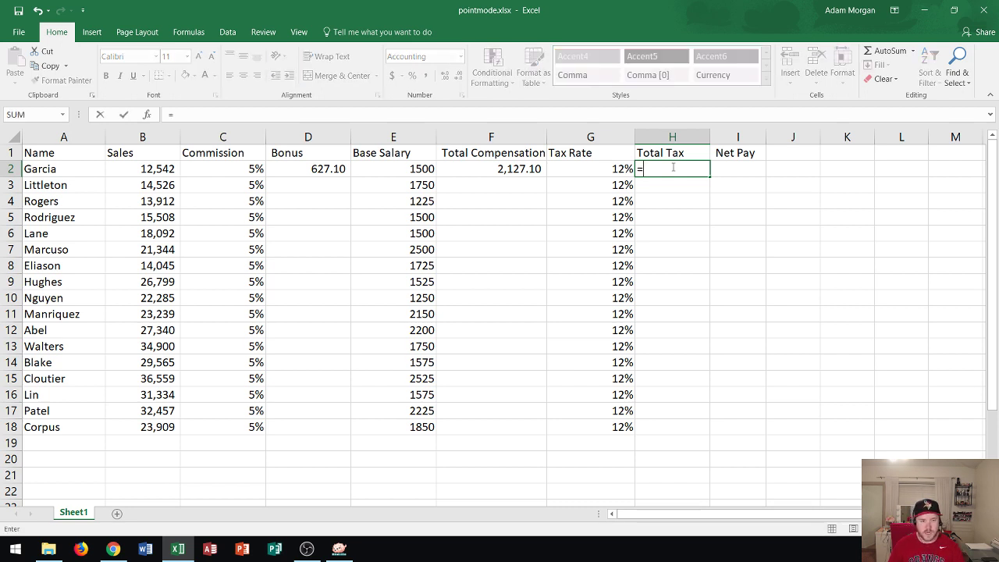
Build =F2*G2 in H2 by pointing, giving a Total Tax of 255.25
click(502, 168)
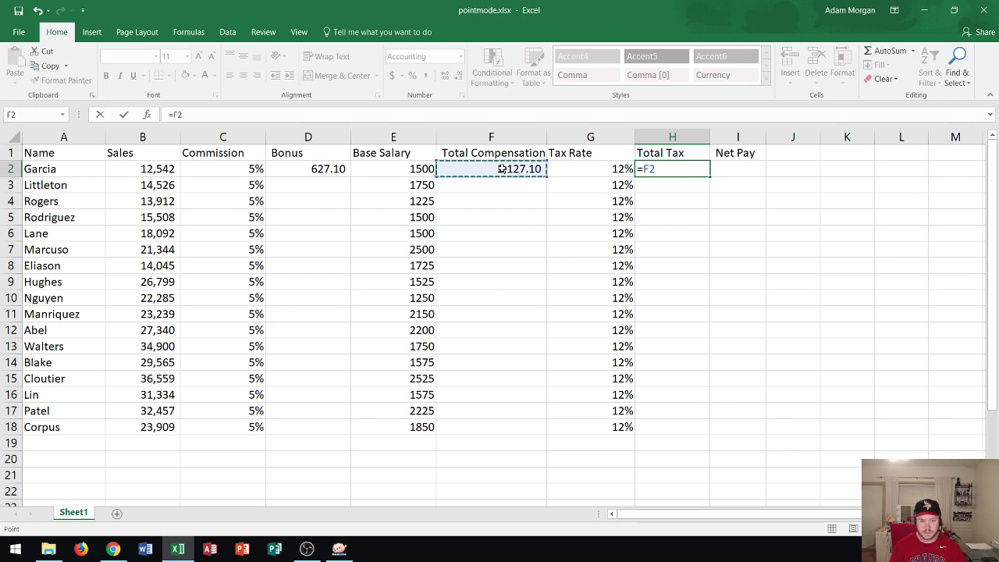
text(*)
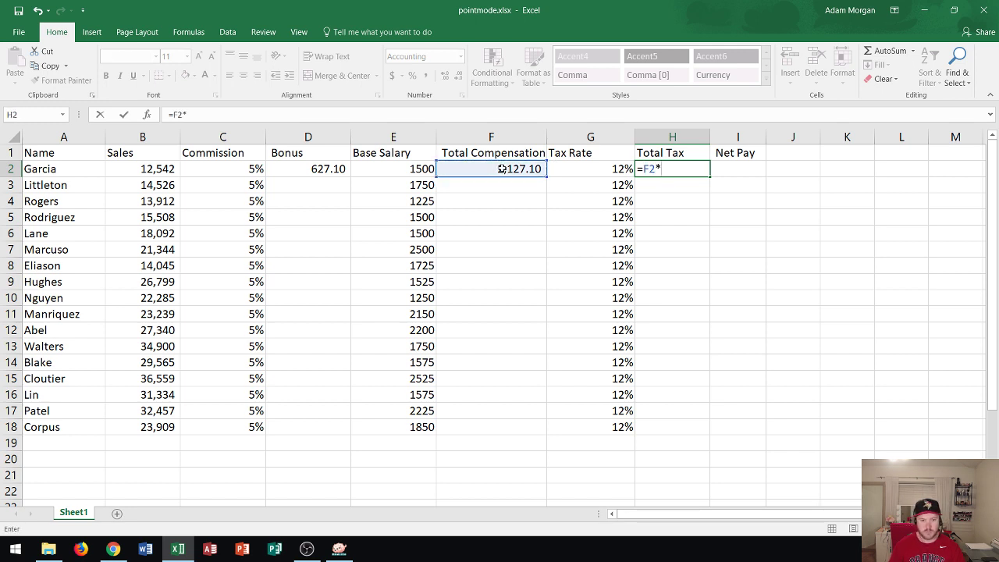
click(600, 169)
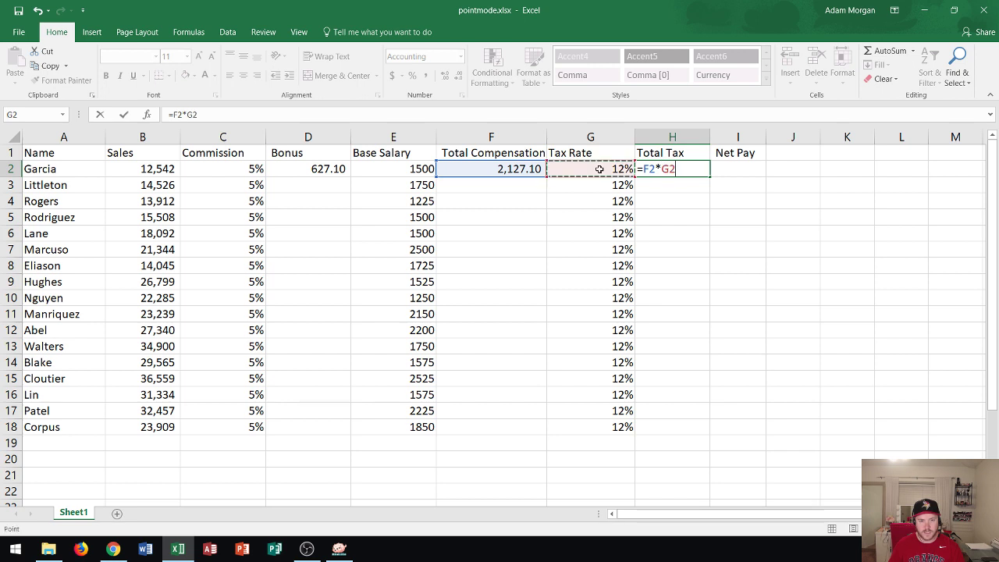
click(125, 115)
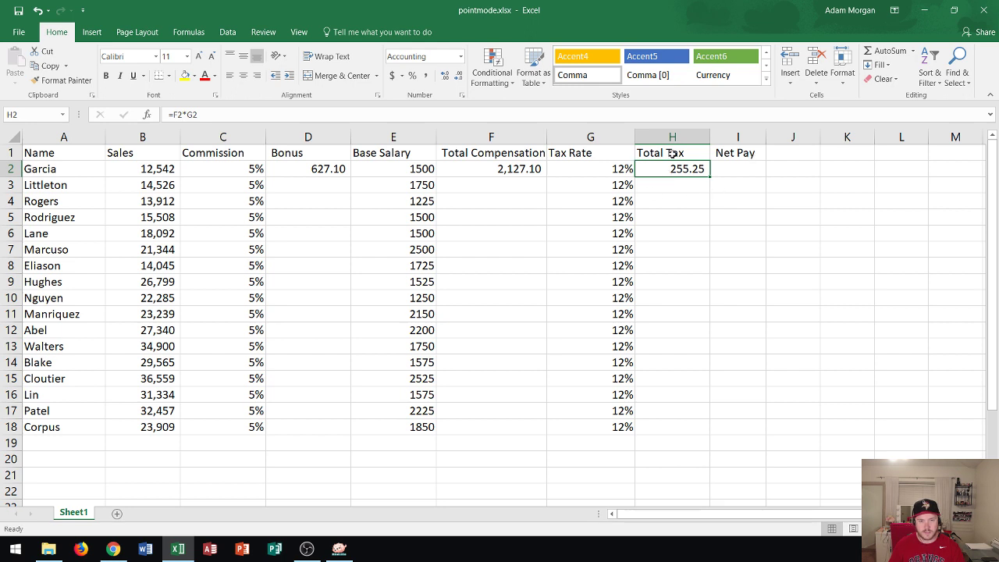
Enter =F2-H2 in I2 by pointing, giving a Net Pay of 1,871.85
click(735, 167)
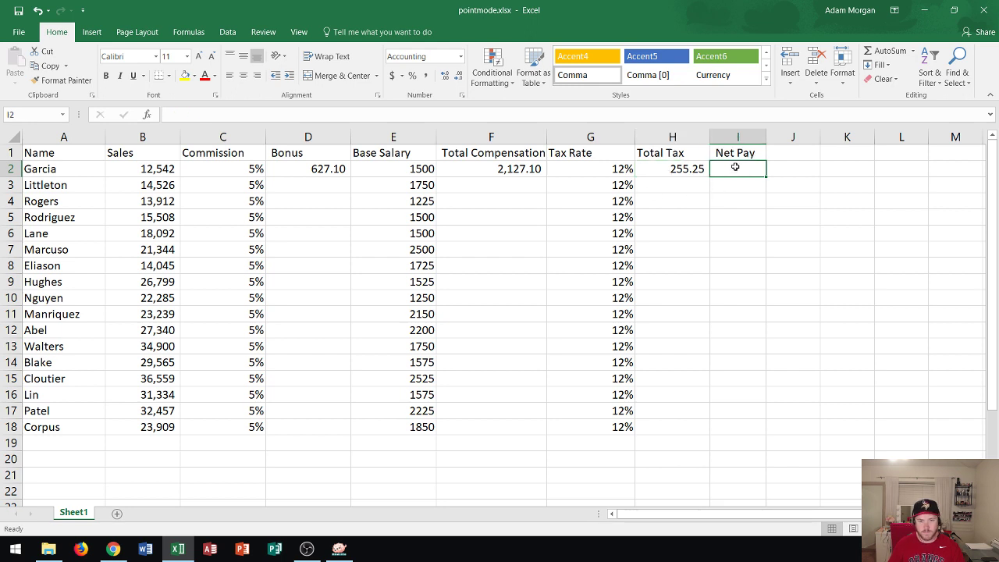
text(=)
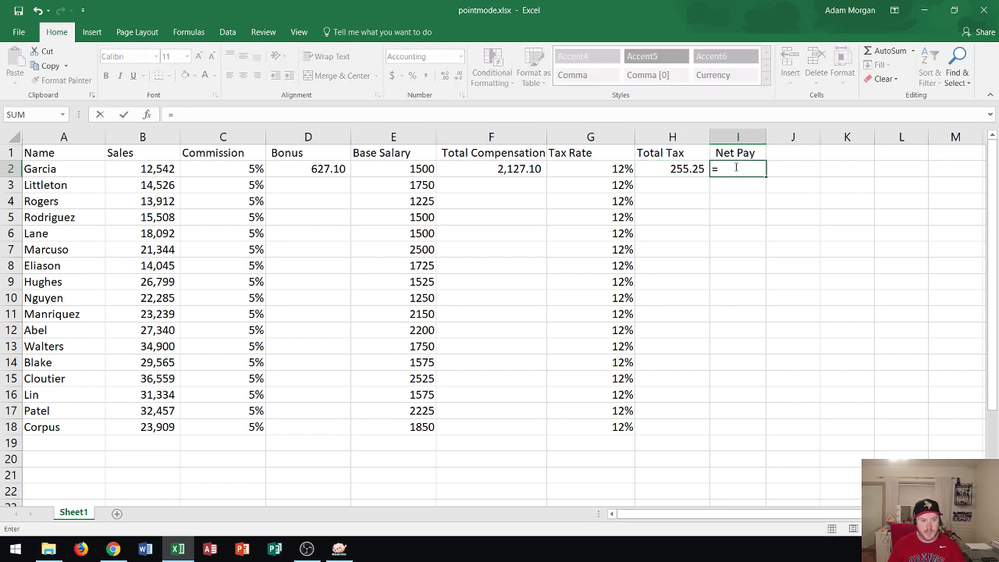
click(505, 168)
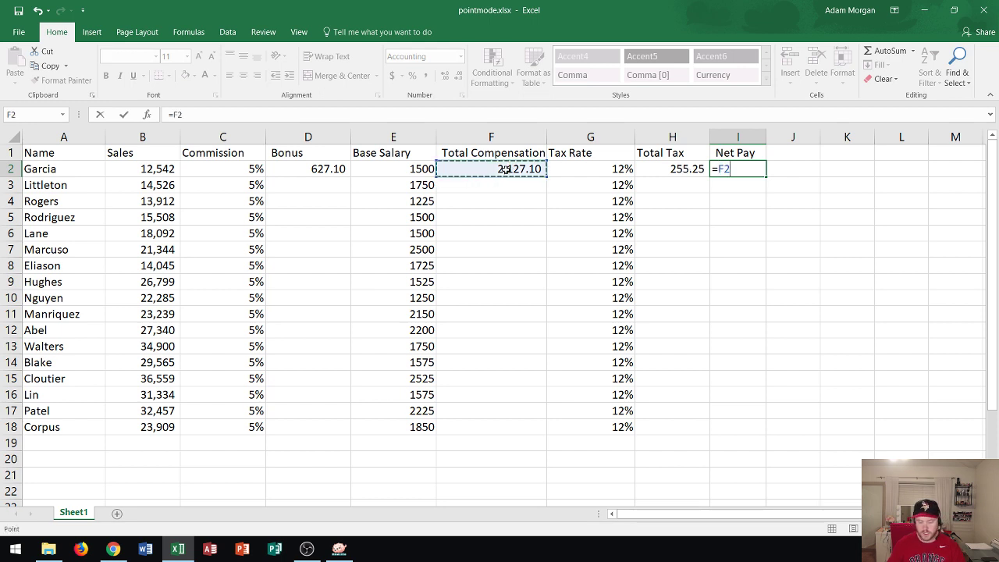
text(-)
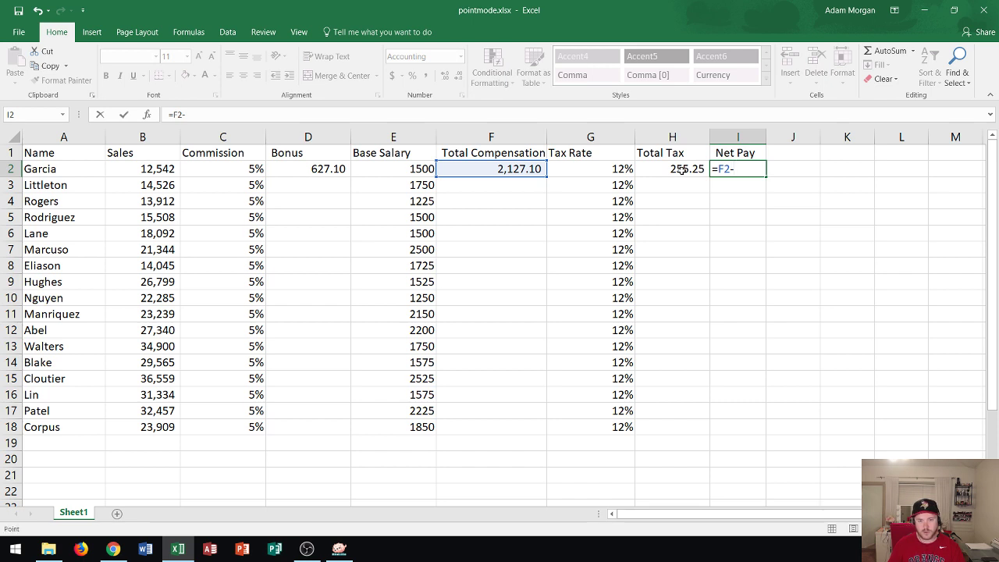
click(681, 169)
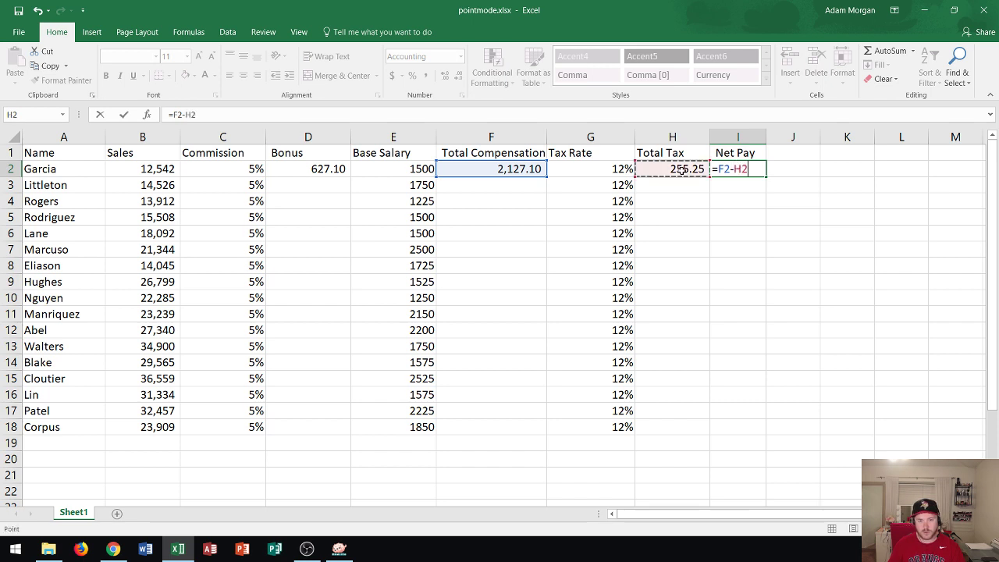
click(122, 115)
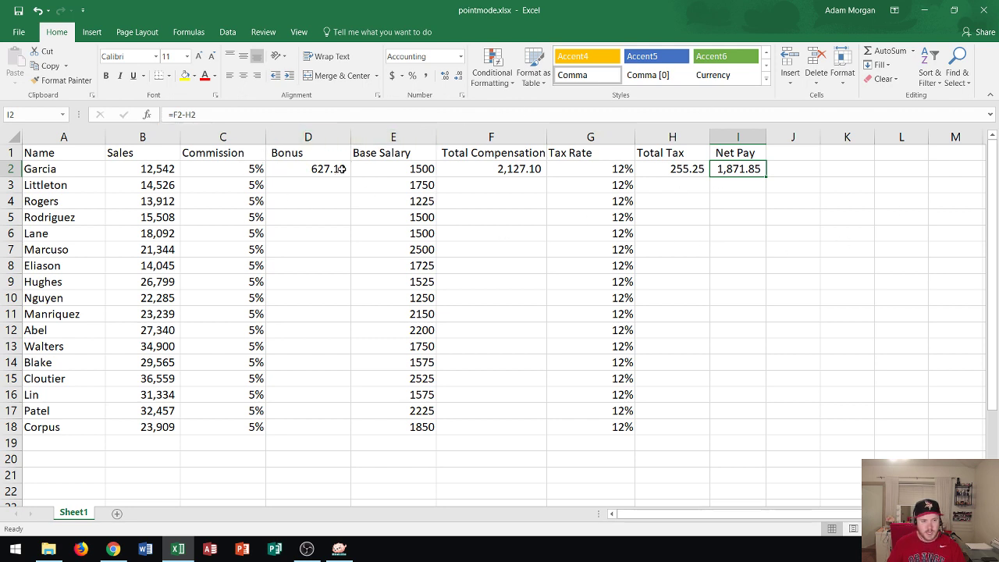
Autofill the Bonus (D2) and Total Compensation (F2) formulas down to row 18
click(317, 187)
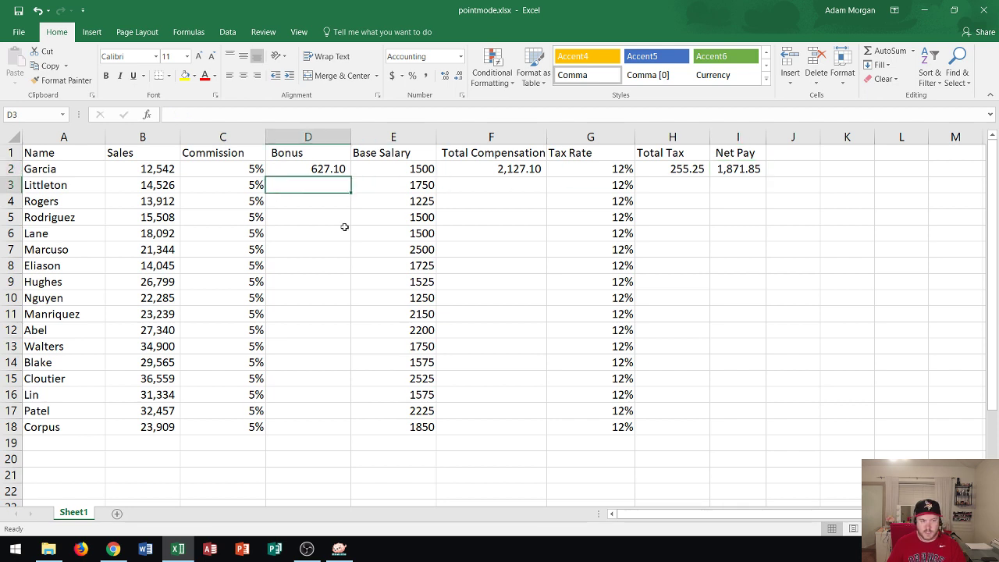
click(757, 185)
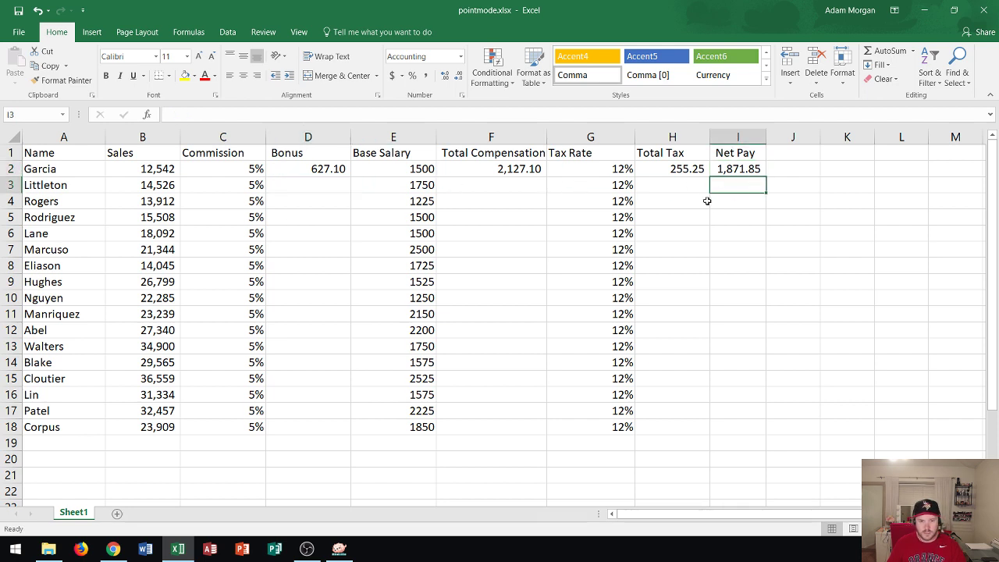
click(322, 169)
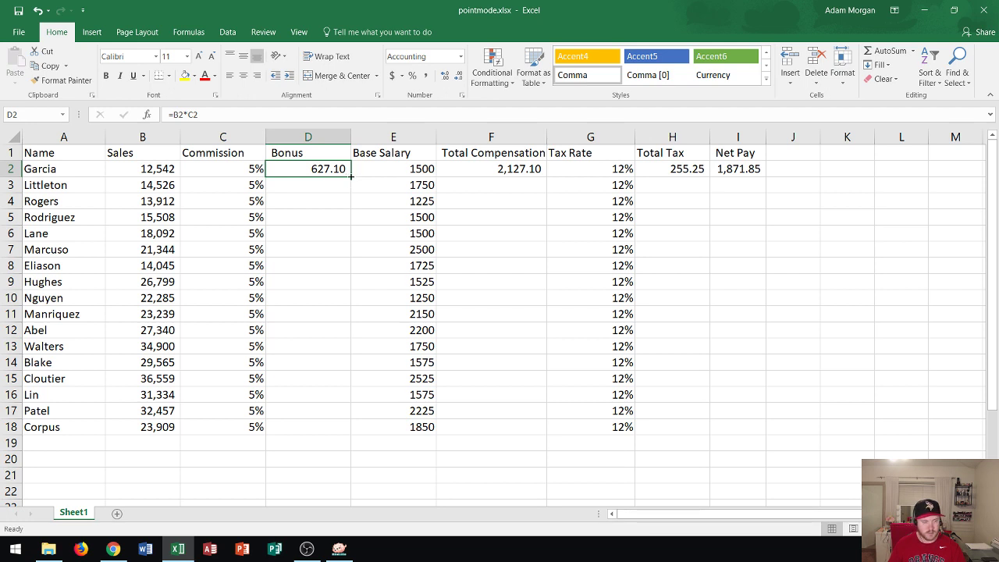
drag(352, 177, 349, 432)
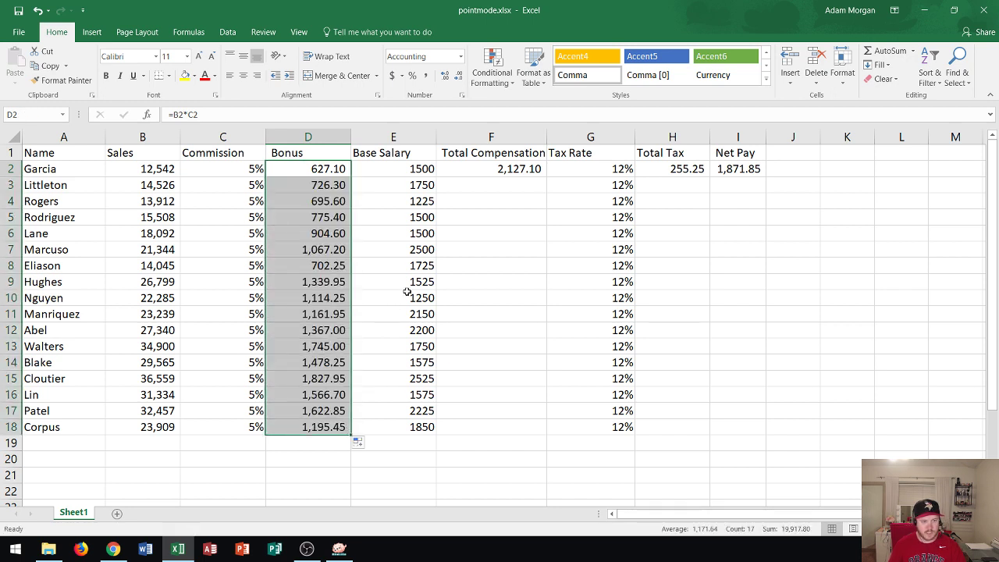
click(495, 168)
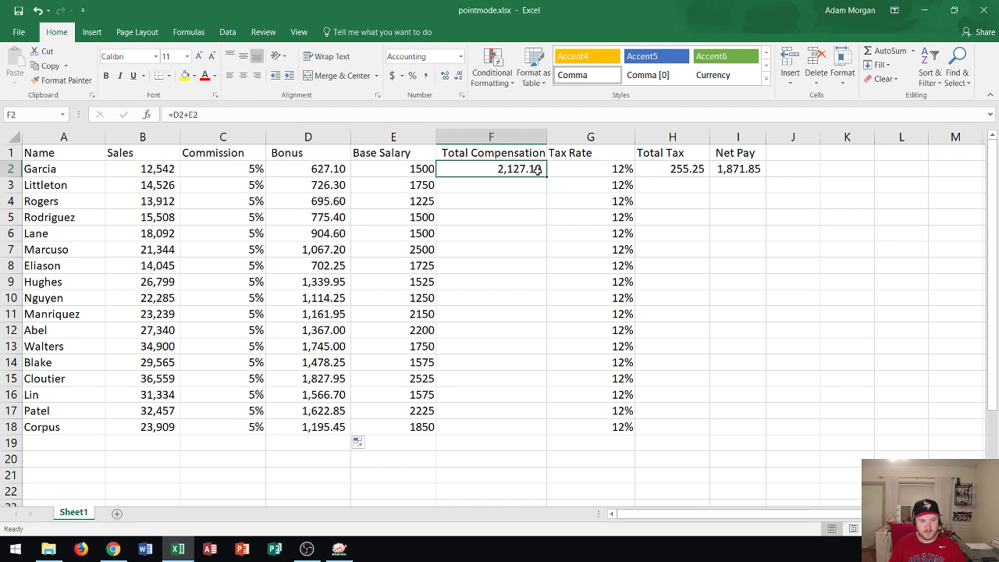
drag(547, 177, 531, 433)
Autofill the Total Tax (H2) and Net Pay (I2) formulas down to row 18
click(680, 171)
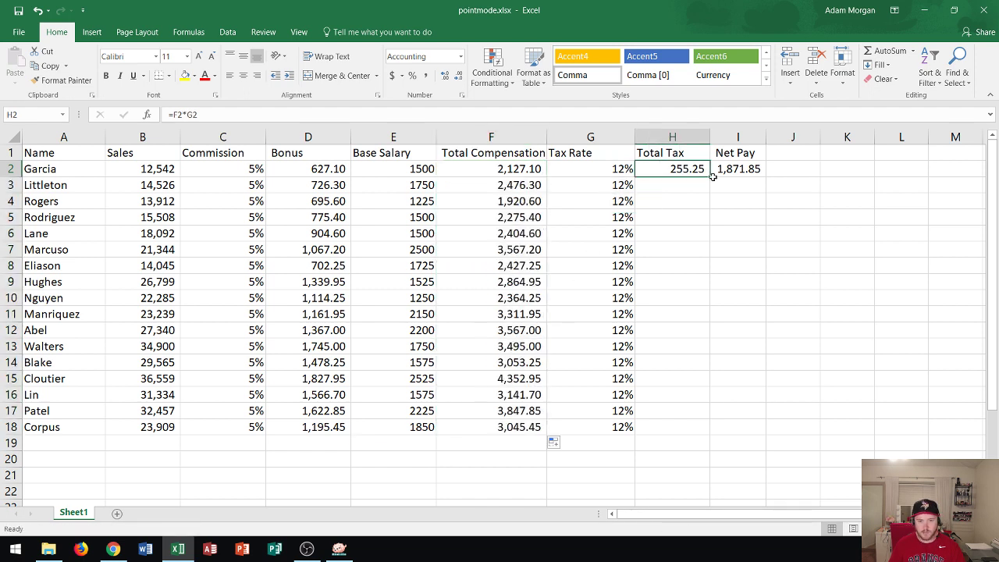
drag(708, 177, 684, 431)
click(742, 169)
click(742, 169)
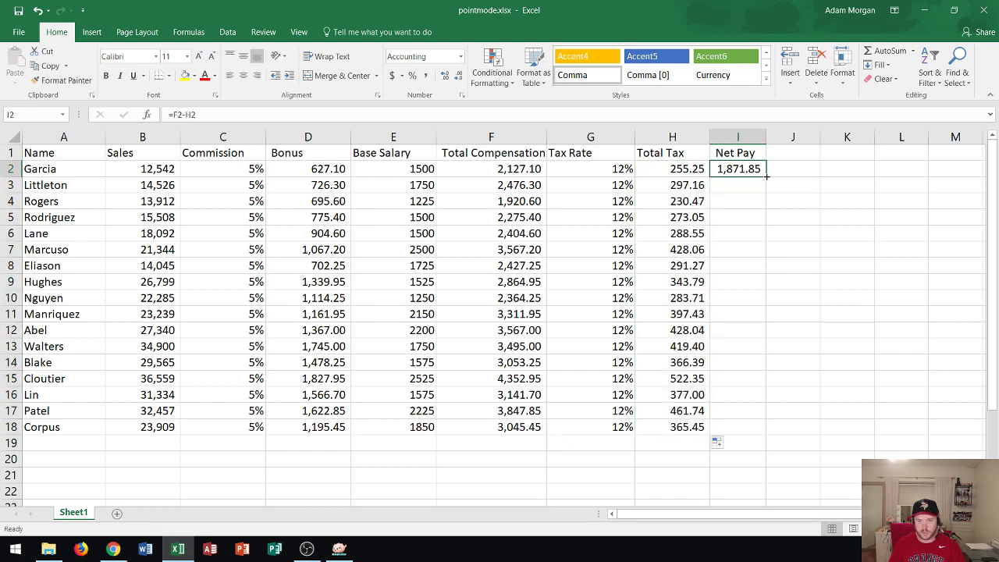
drag(766, 177, 739, 435)
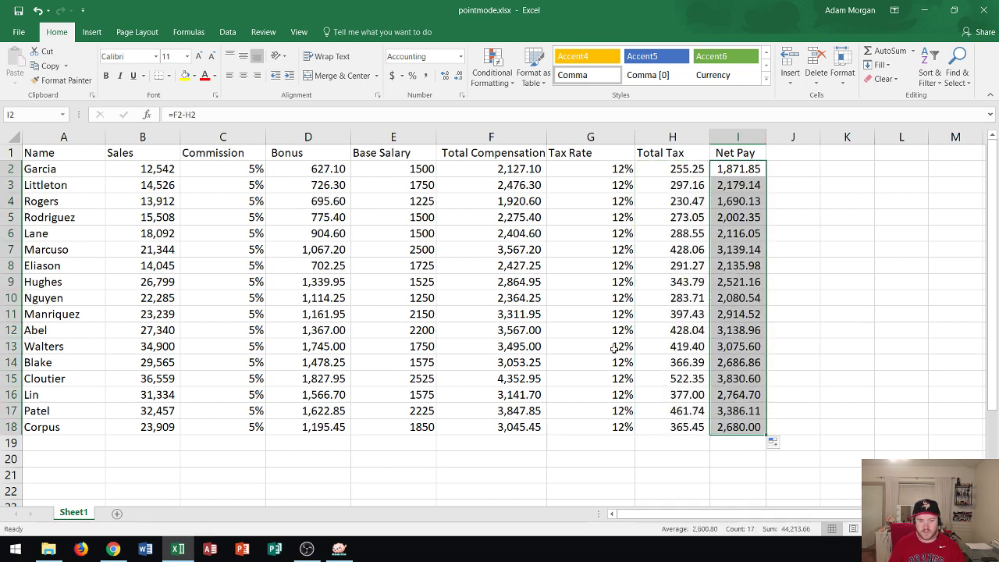